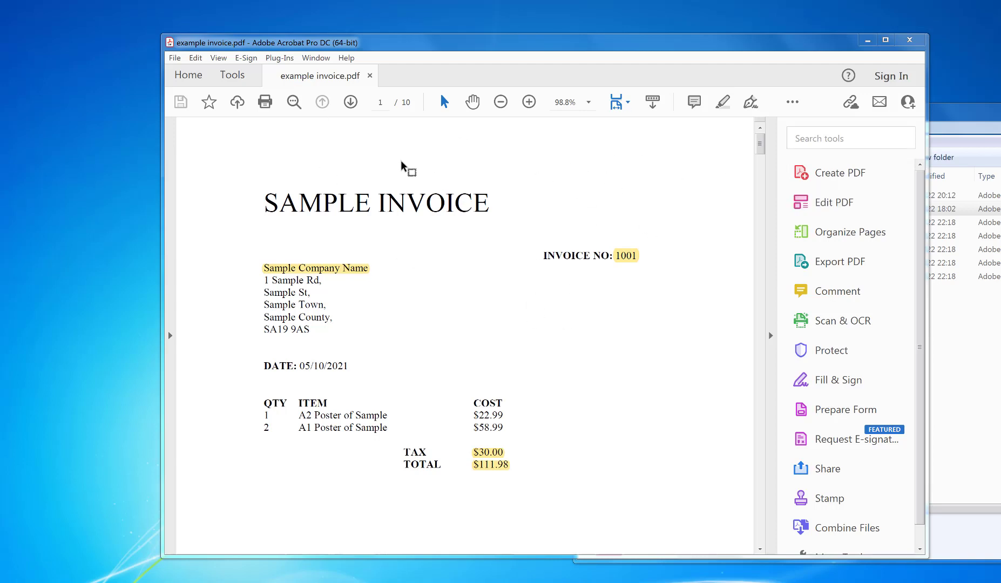
pyautogui.moveTo(759, 149); pyautogui.dragTo(758, 150)
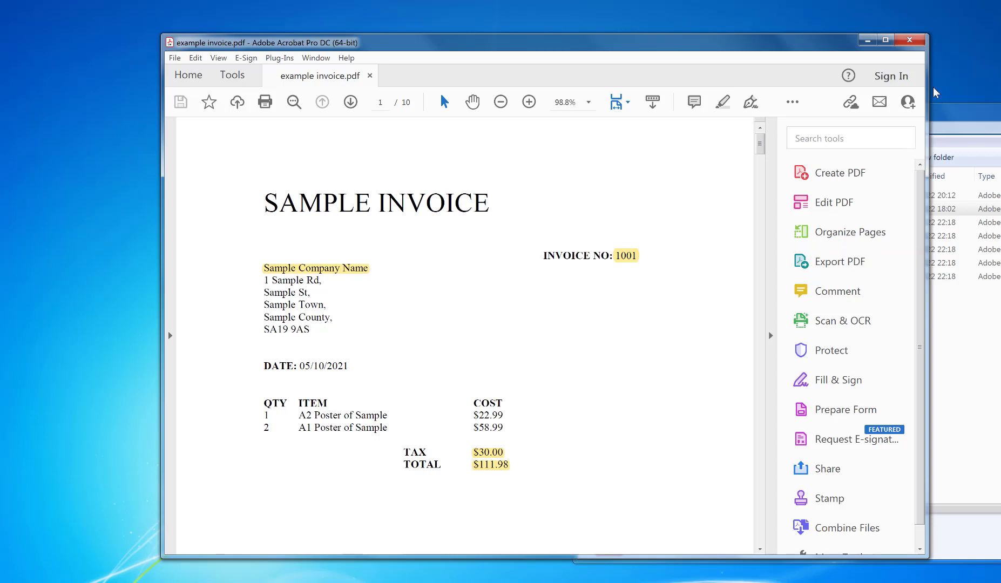
# Quit Acrobat, reopen example invoice.pdf, and bring up the full tools collection
pyautogui.click(910, 41)
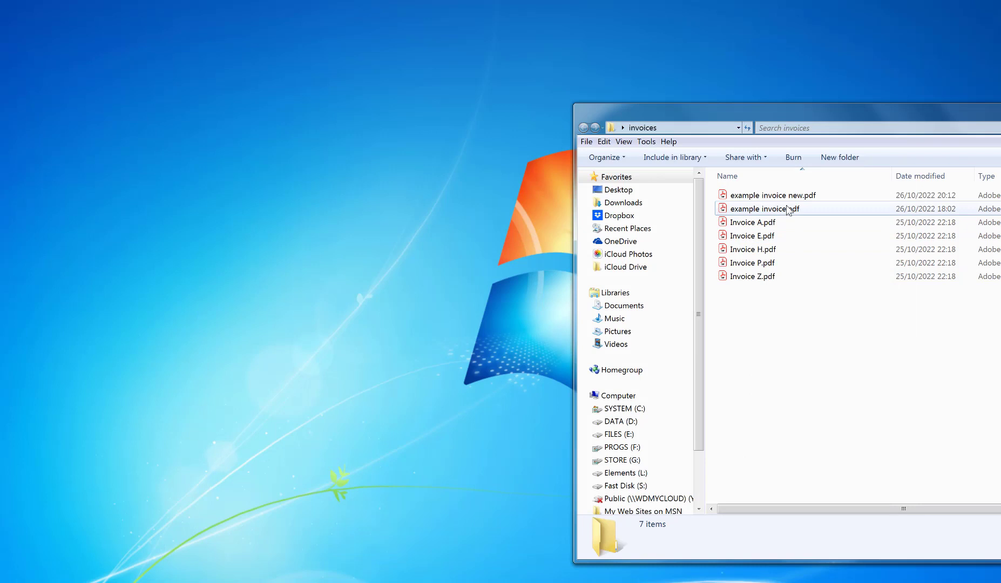
pyautogui.doubleClick(765, 208)
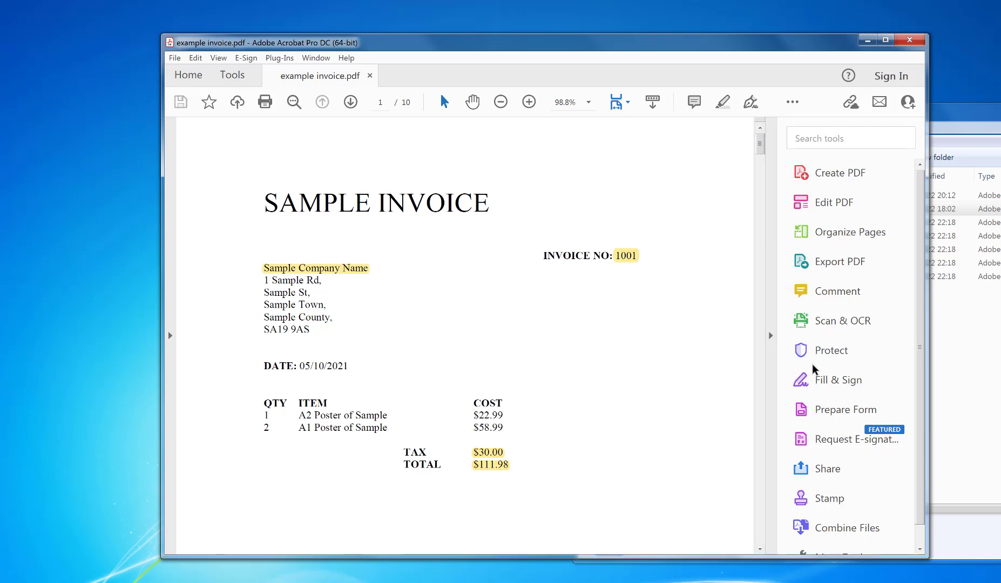
pyautogui.click(233, 75)
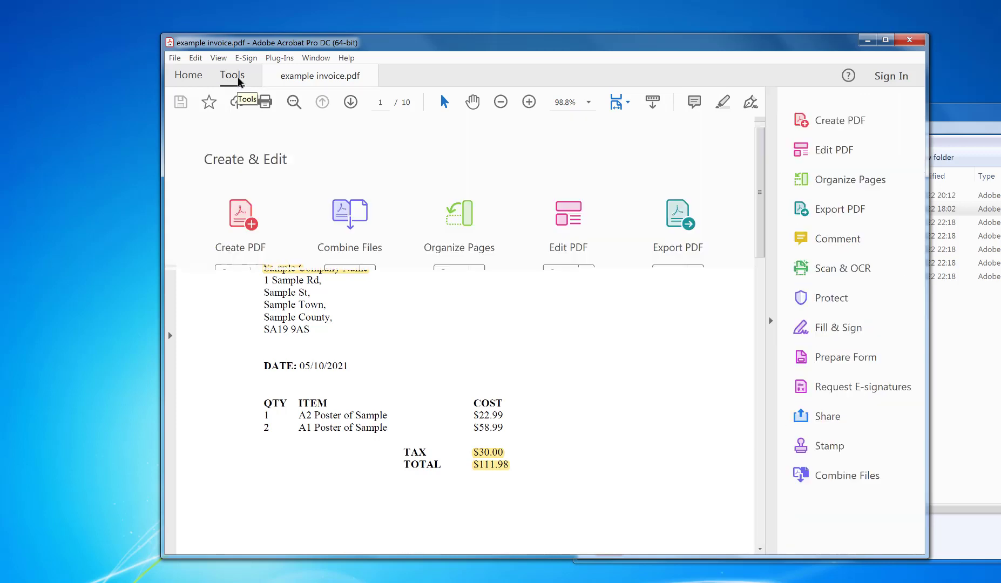
# Unpin and re-pin the Organize Pages shortcut, then move it directly below Create PDF
pyautogui.click(477, 275)
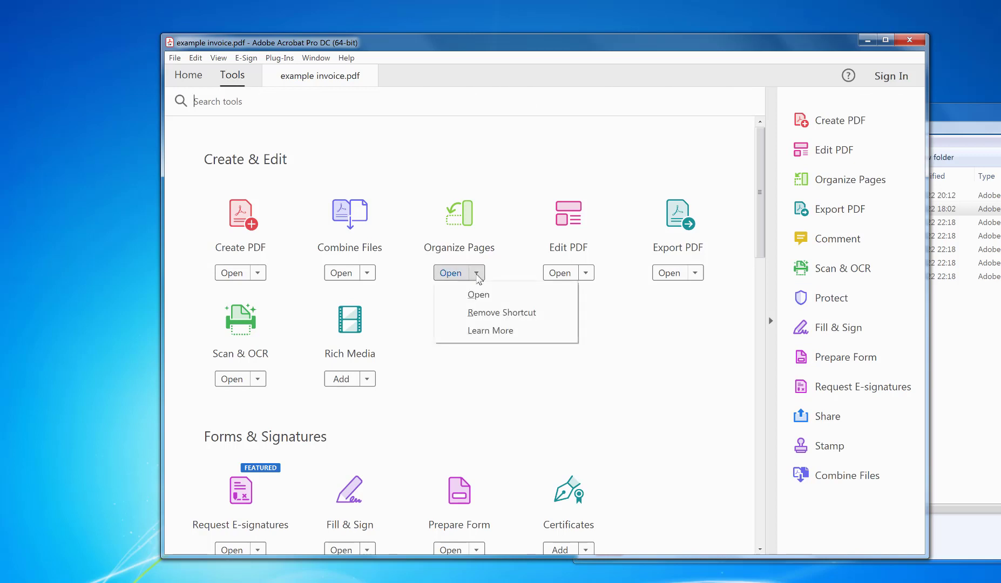
pyautogui.click(501, 311)
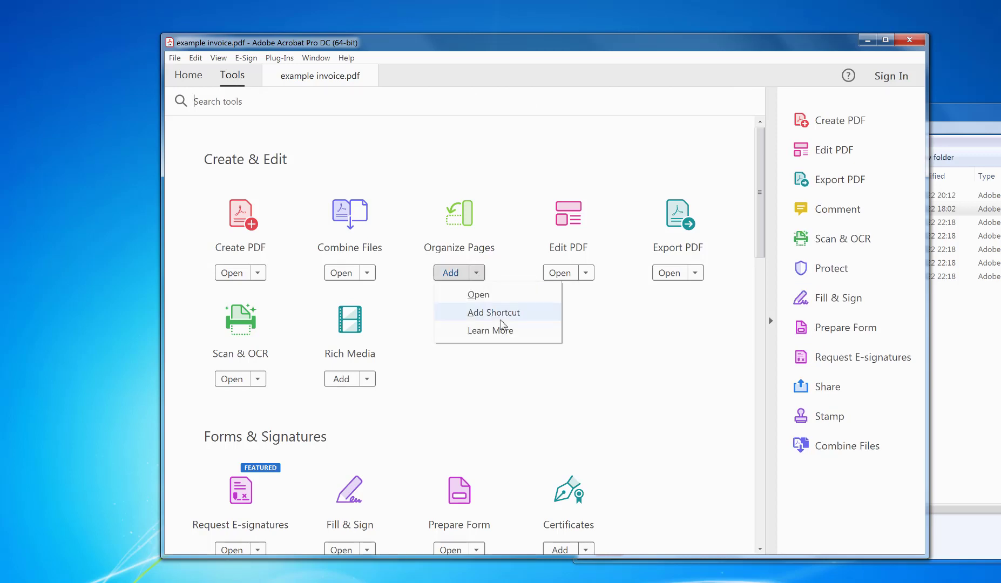
pyautogui.click(502, 316)
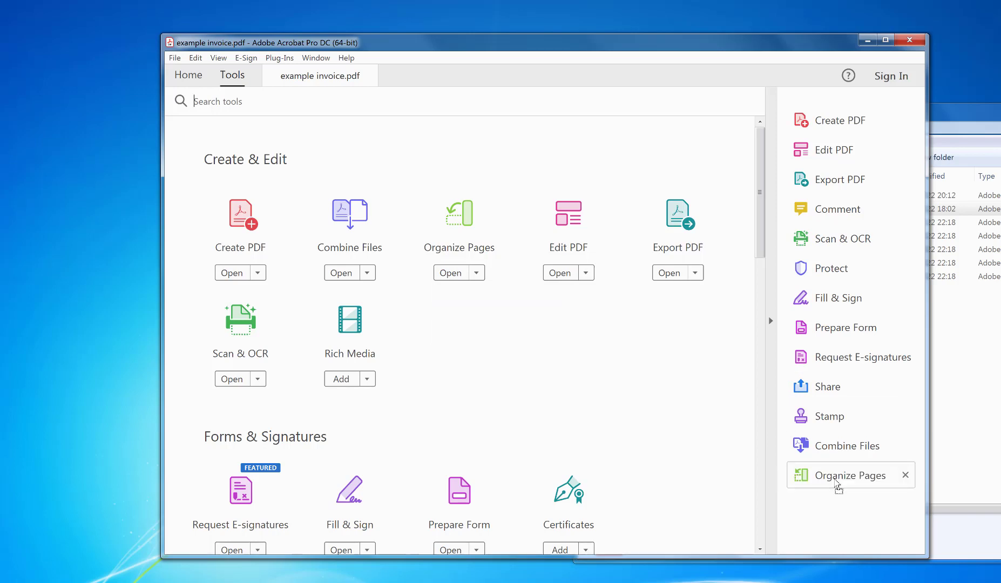
pyautogui.moveTo(831, 480)
pyautogui.mouseDown()
pyautogui.moveTo(866, 182)
pyautogui.moveTo(859, 137)
pyautogui.mouseUp()
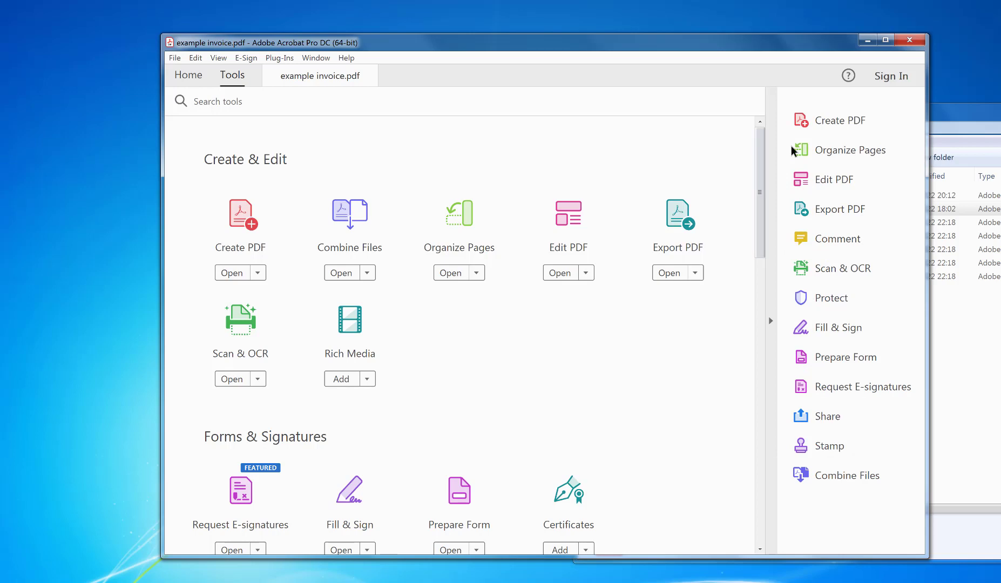
# Open Organize Pages on the invoice and delete page 1, leaving nine pages
pyautogui.click(839, 150)
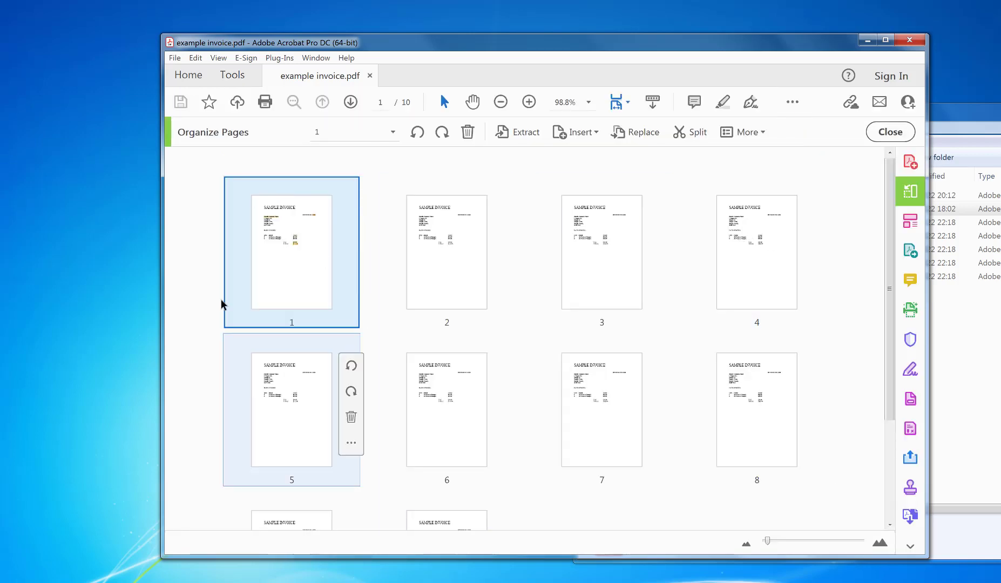
pyautogui.moveTo(221, 298); pyautogui.dragTo(366, 263)
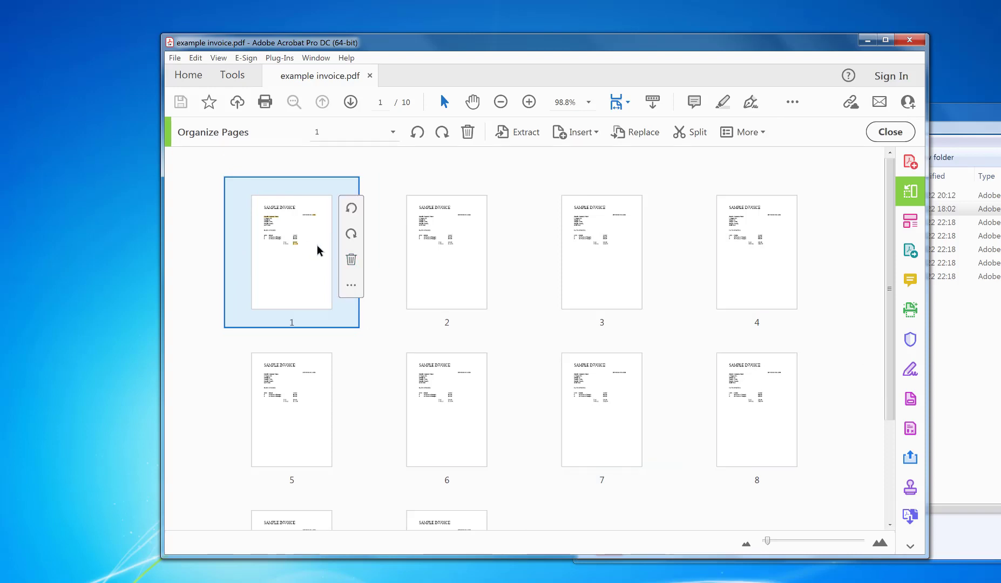
pyautogui.click(351, 261)
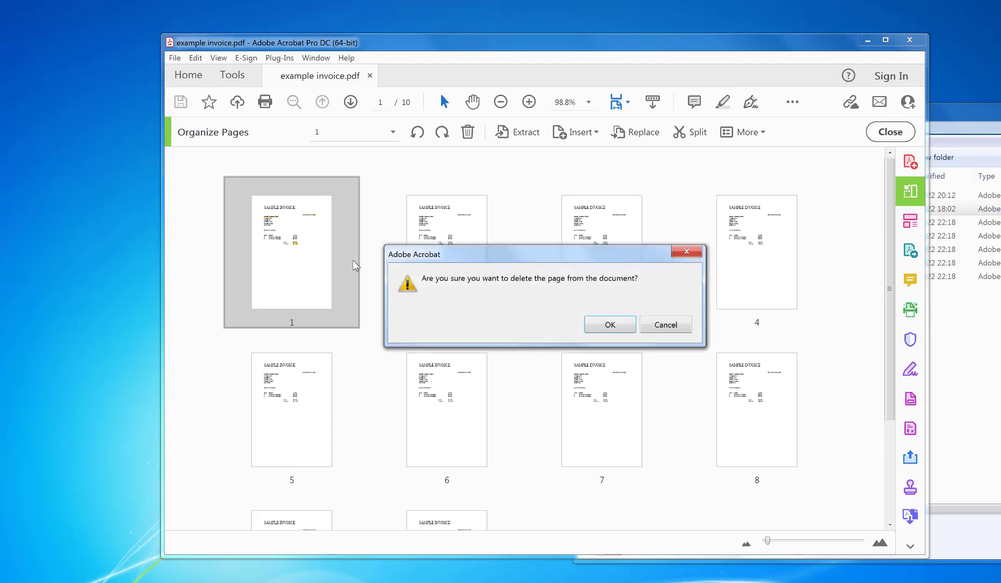
pyautogui.click(610, 324)
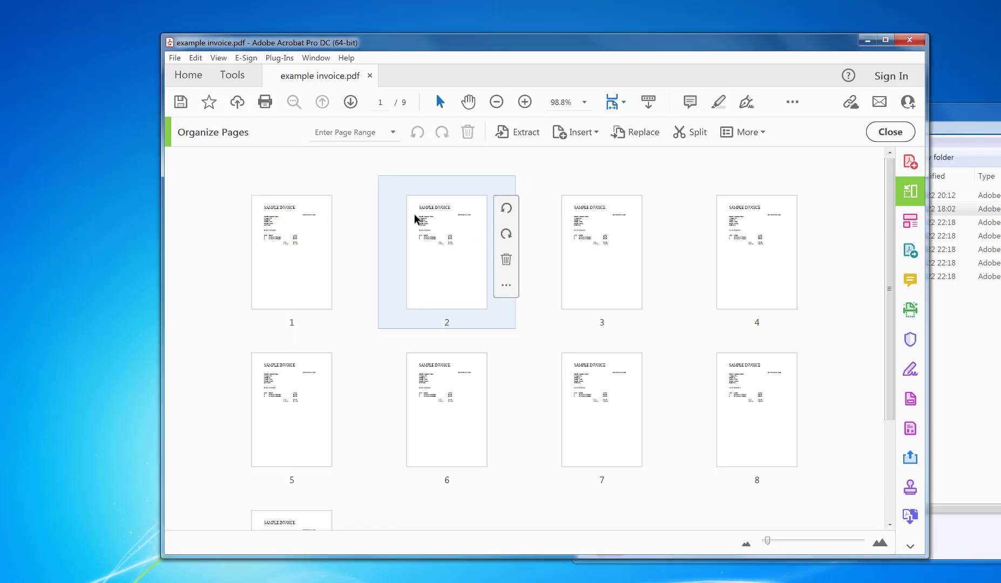
pyautogui.moveTo(756, 252)
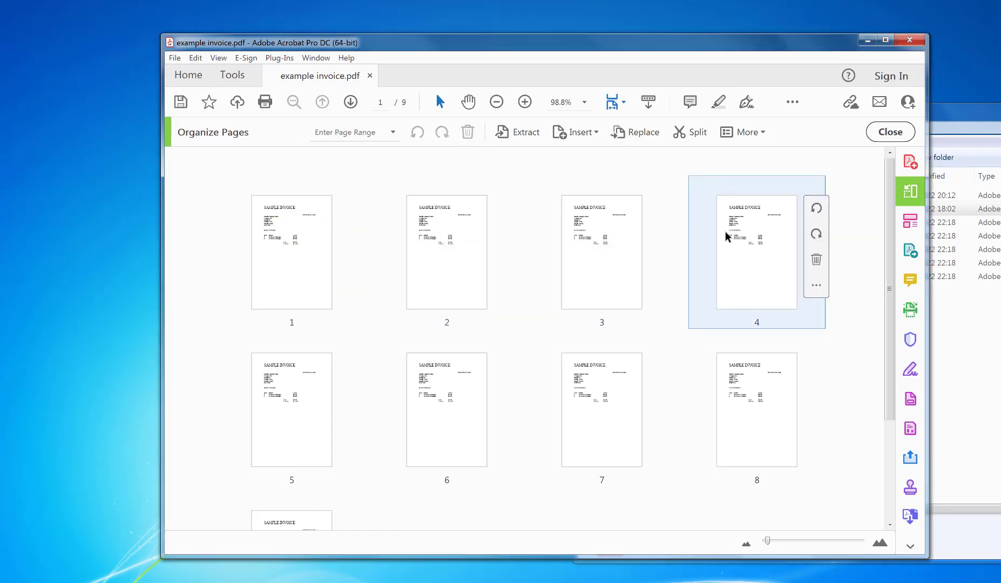
pyautogui.moveTo(889, 219); pyautogui.dragTo(890, 168)
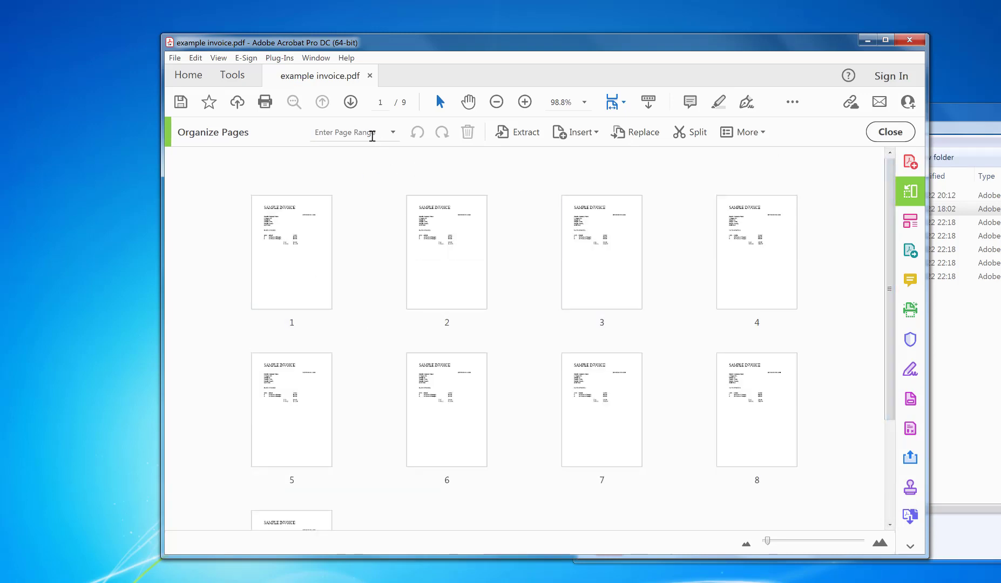
# Select page range 1-5 and delete those pages together, leaving four pages
pyautogui.click(372, 134)
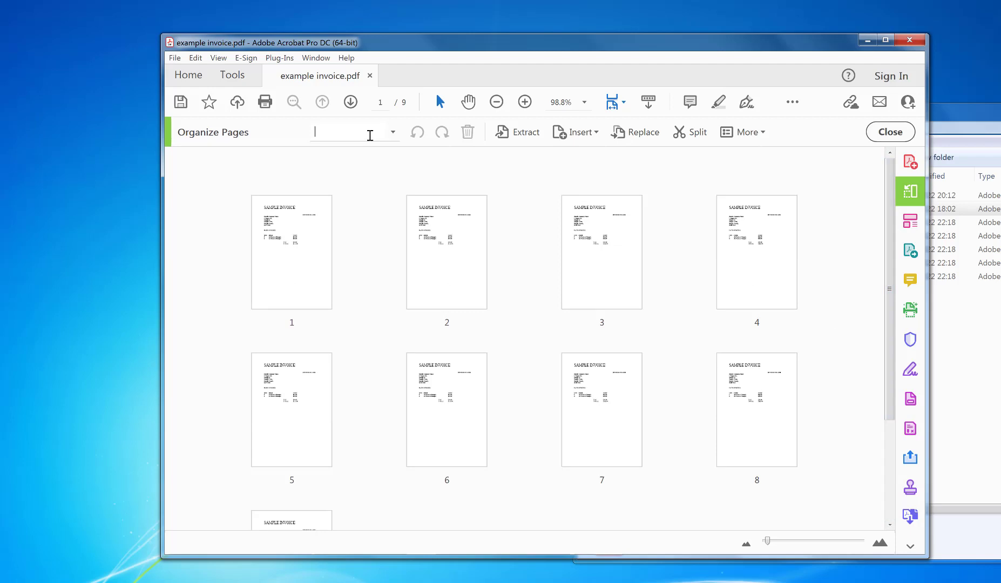
pyautogui.write('1-5')
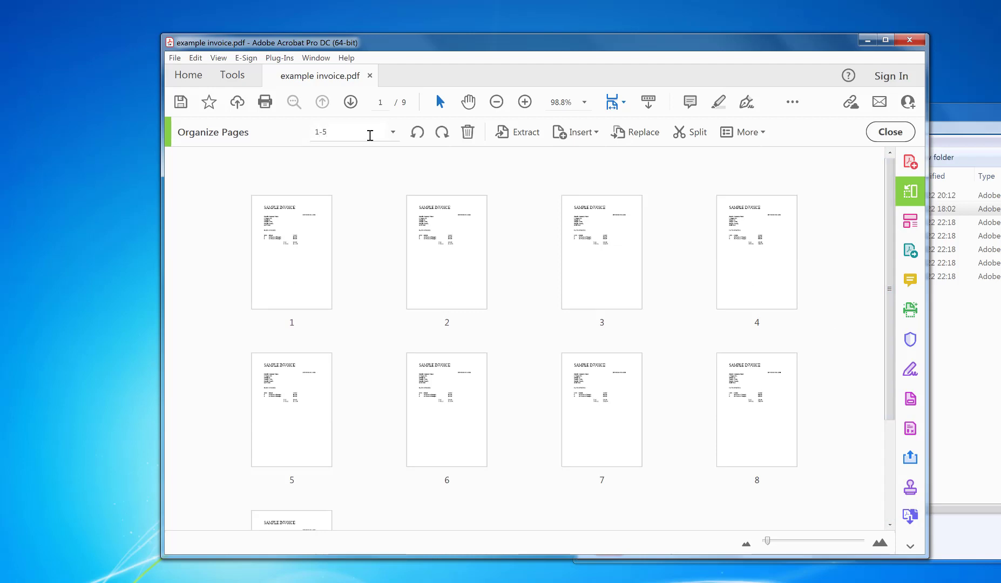
pyautogui.press('Return')
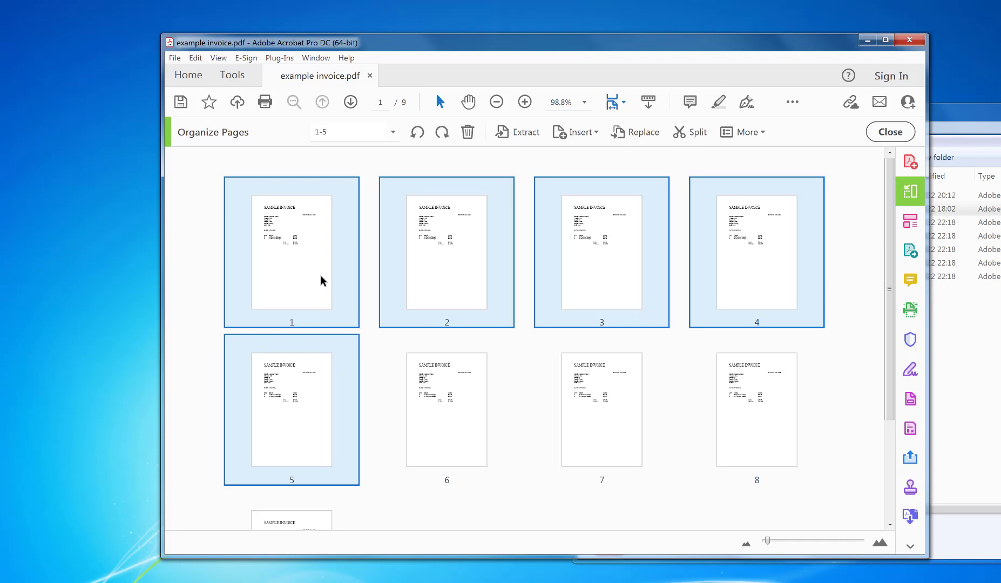
pyautogui.press('Delete')
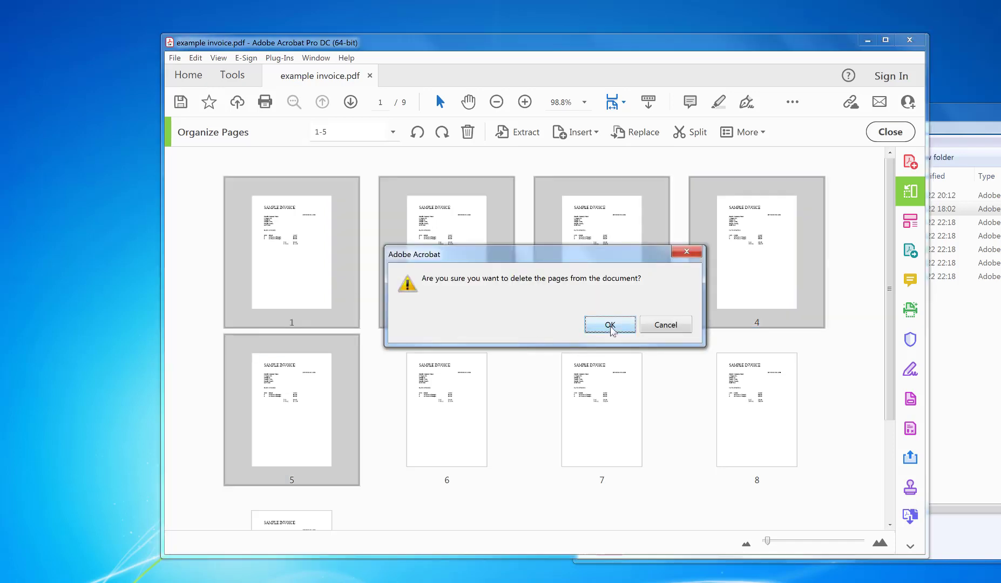
pyautogui.click(610, 324)
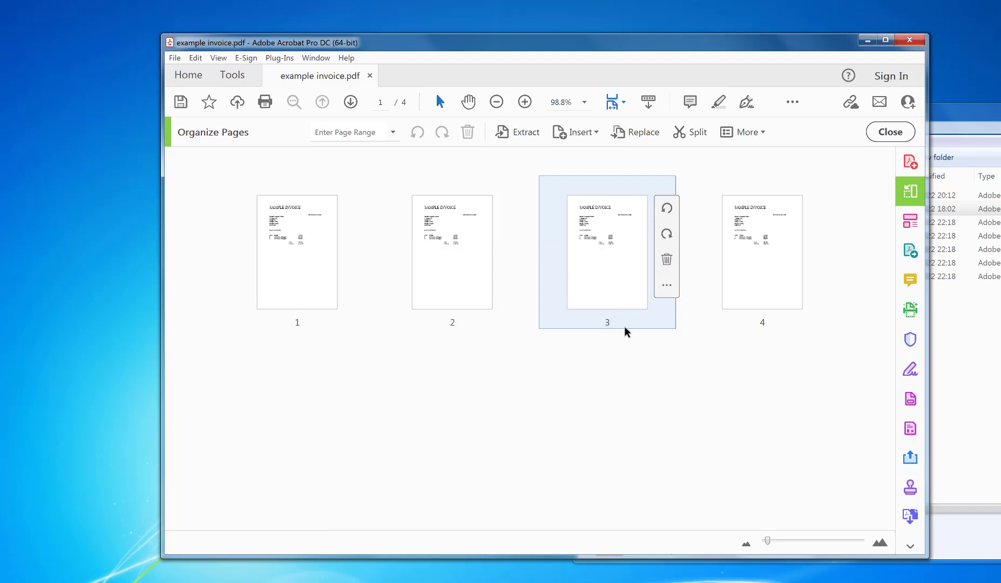
# Select pages 1,3 and delete them, leaving two pages, then open and close the Edit menu
pyautogui.click(360, 131)
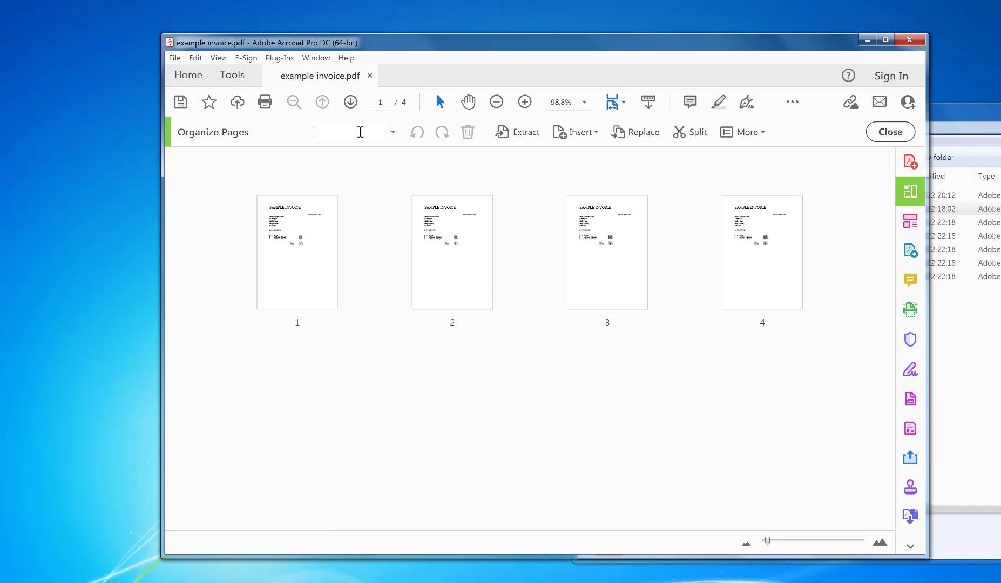
pyautogui.write('1,3')
pyautogui.press('Return')
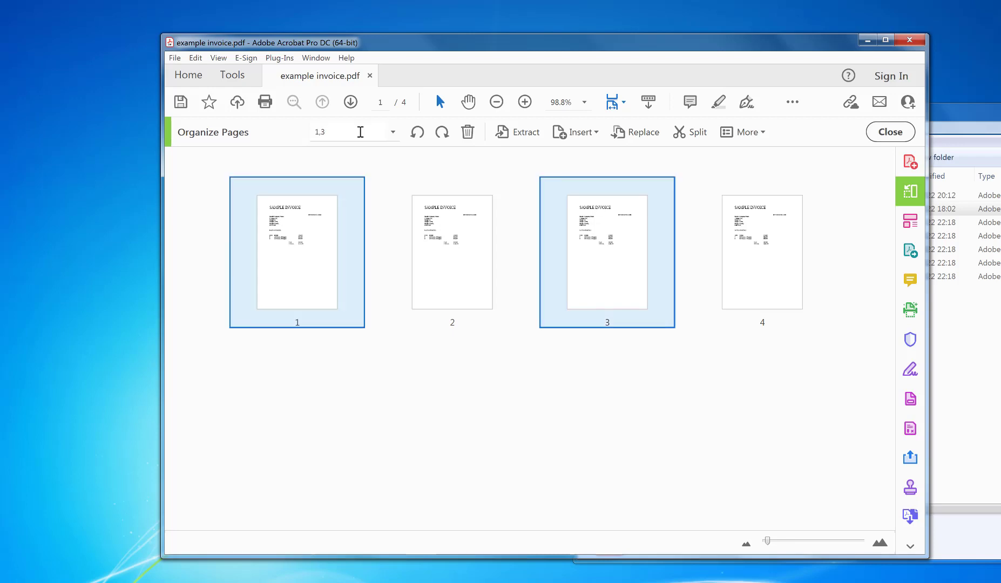
pyautogui.press('Delete')
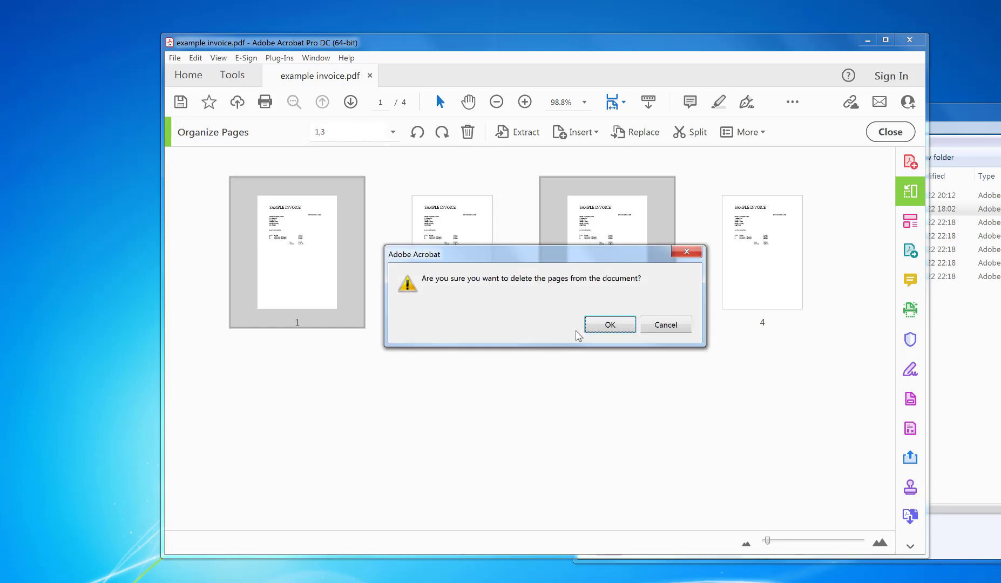
pyautogui.click(610, 324)
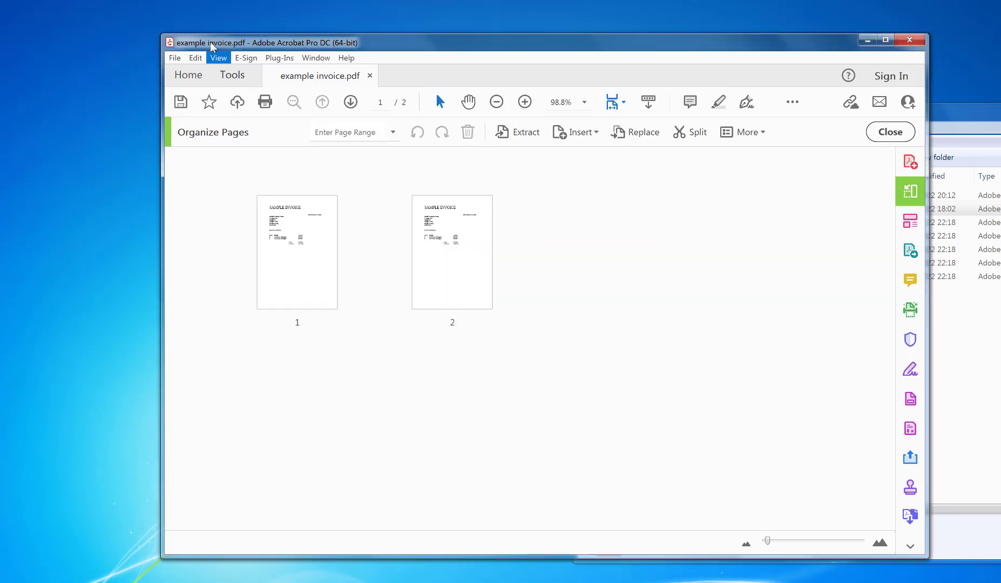
pyautogui.click(196, 58)
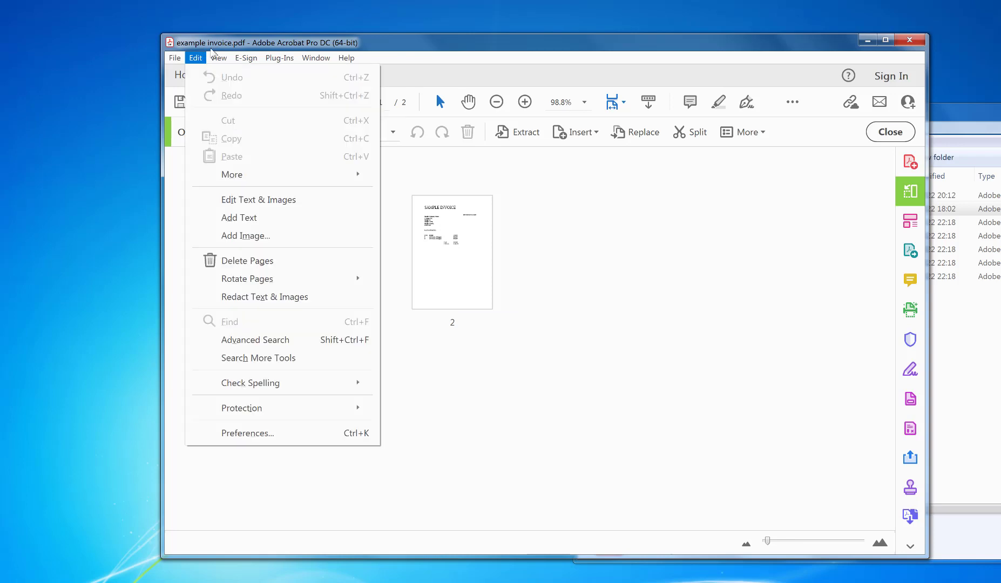
pyautogui.click(211, 50)
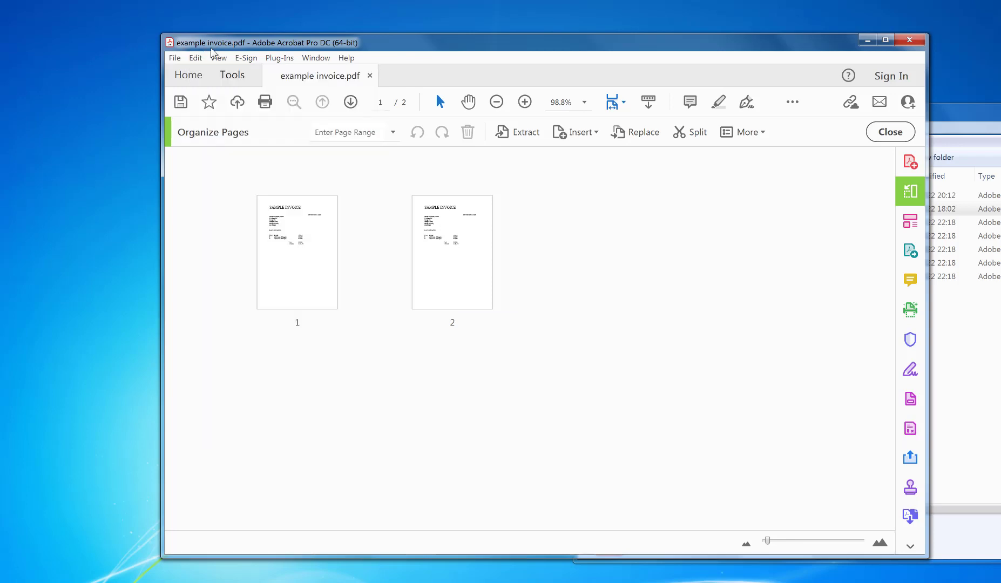